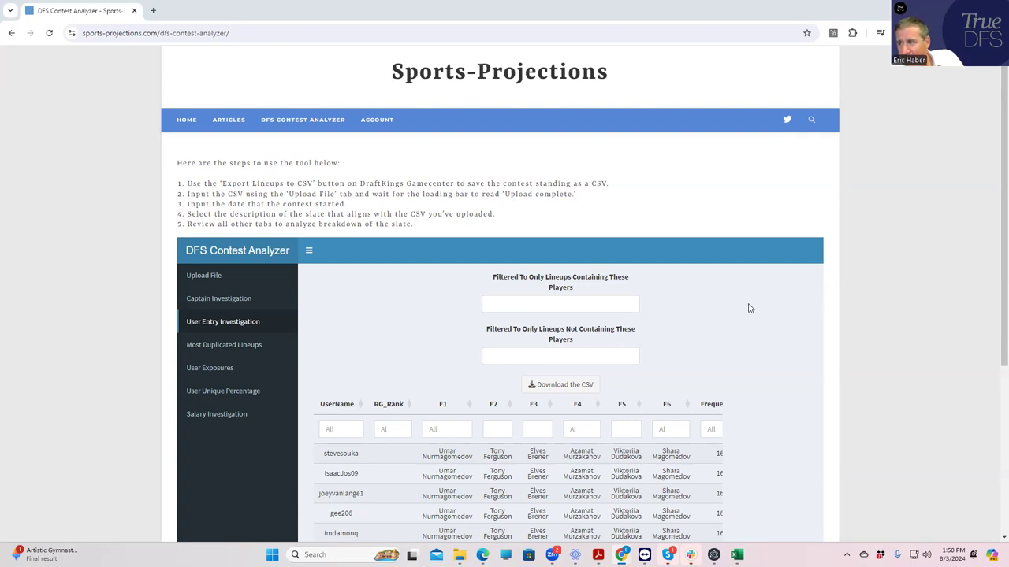
Exclude lineups containing Guram Kutateladze from the user entry table
click(616, 304)
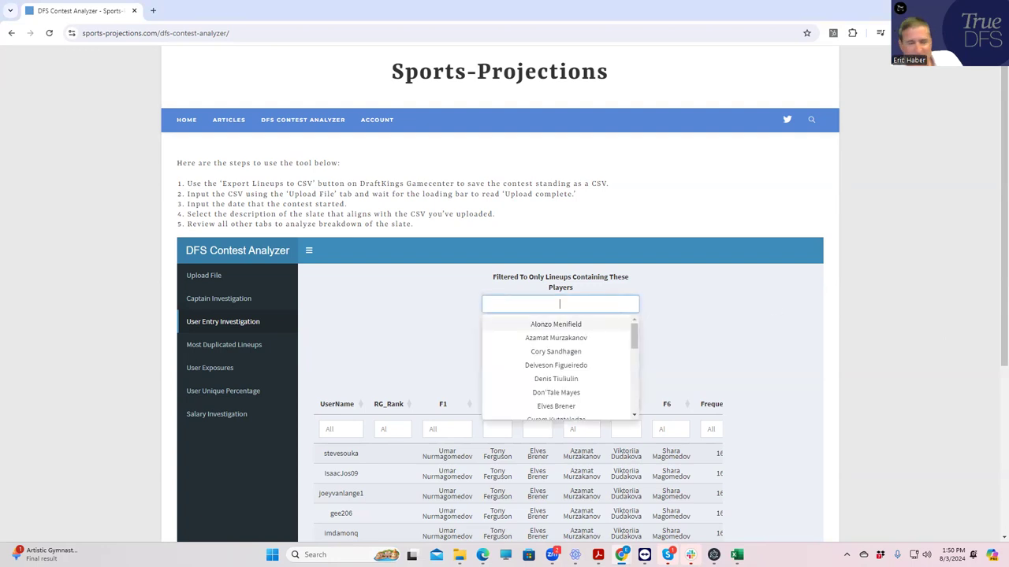
click(421, 335)
click(559, 358)
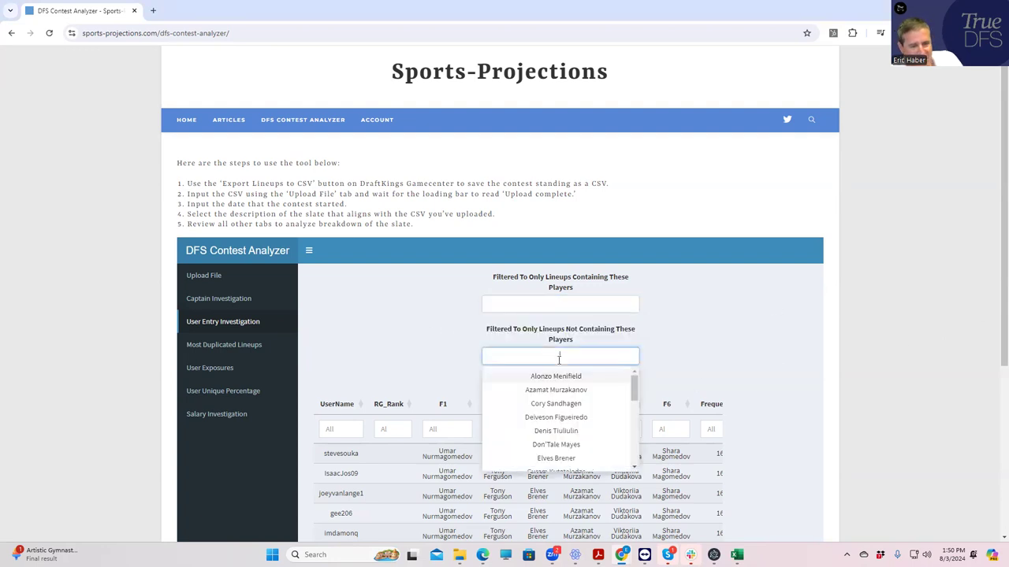
text(gut)
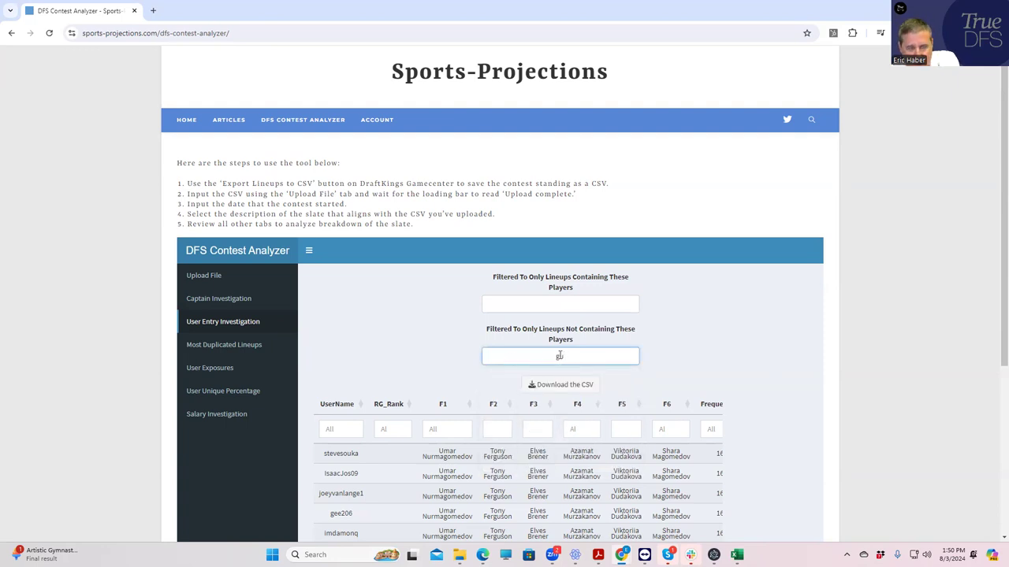
key(BackSpace)
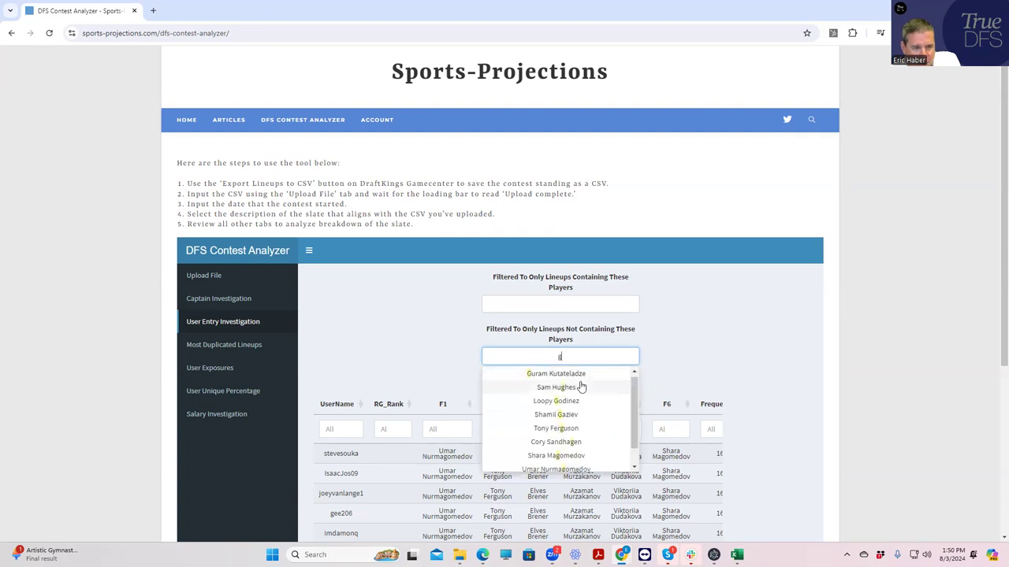
click(579, 378)
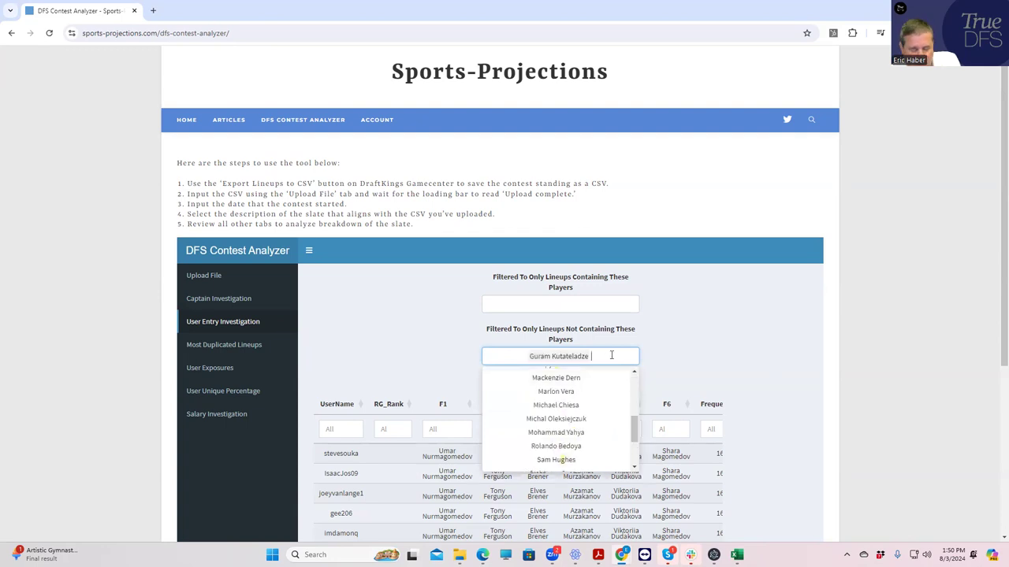
Add Rolando Bedoya and Sedriques Dumas to the players that lineups must not contain
text(rol)
click(599, 376)
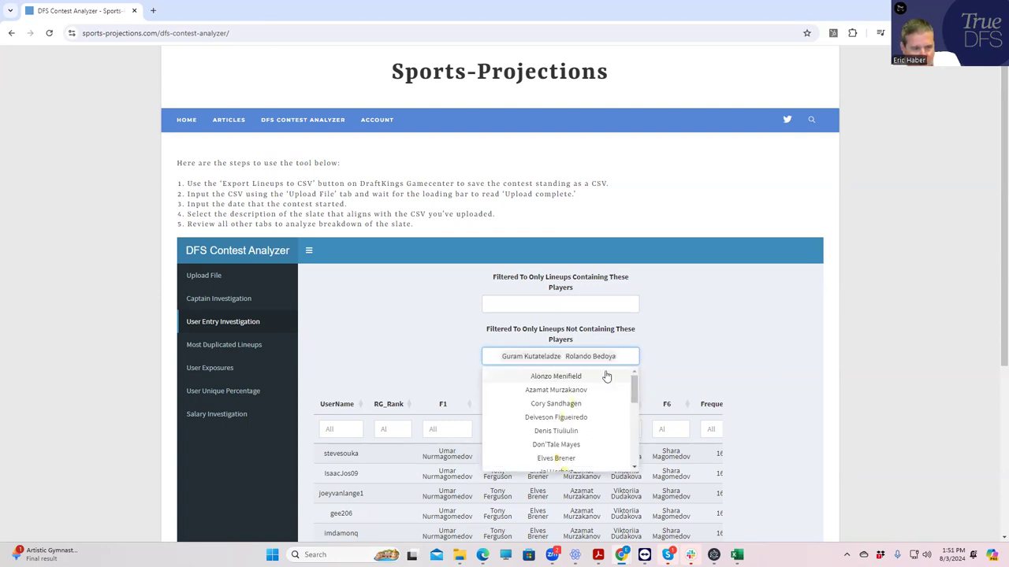
text(dumm)
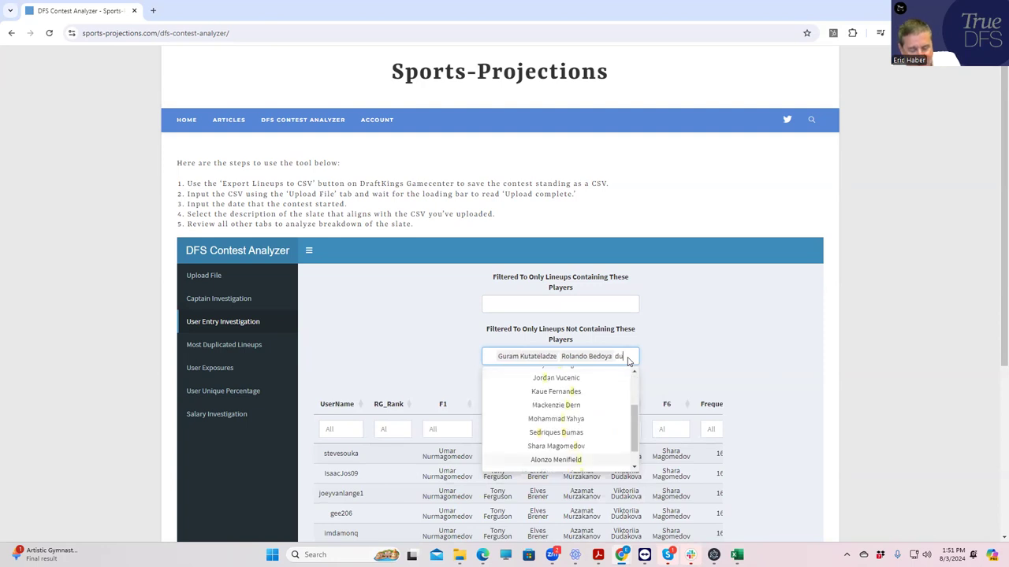
key(BackSpace)
key(BackSpace)
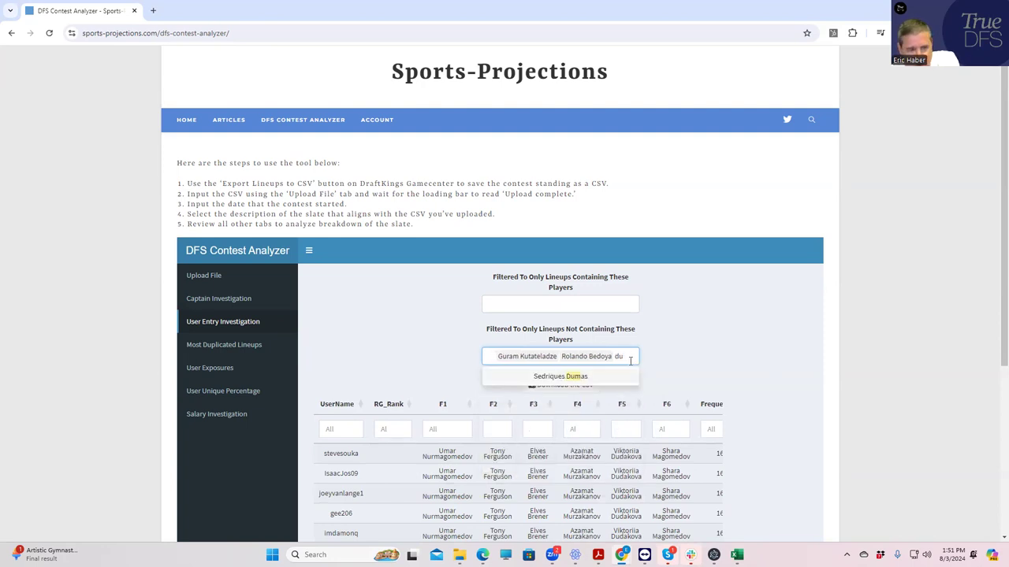
click(611, 376)
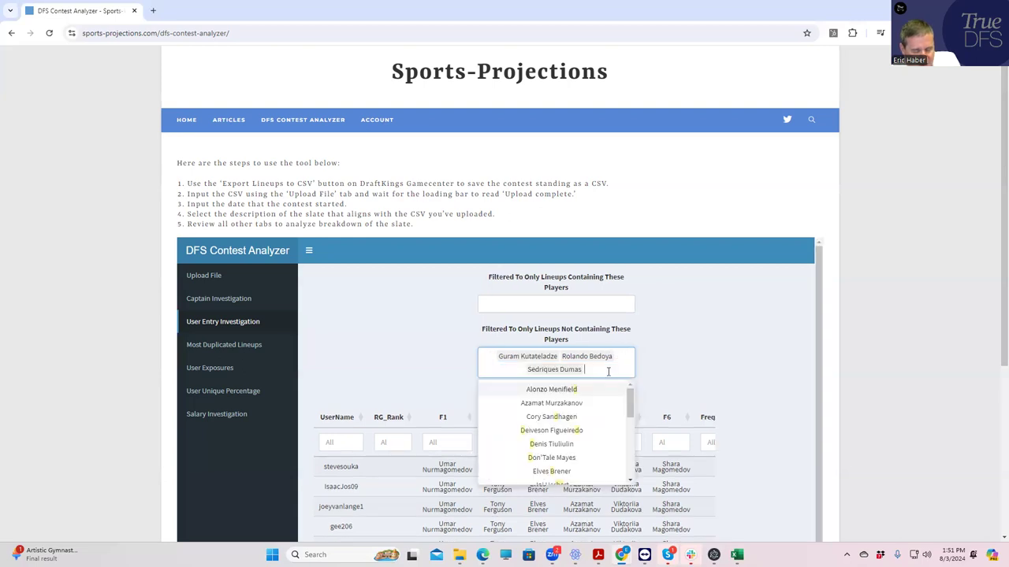
text(dud)
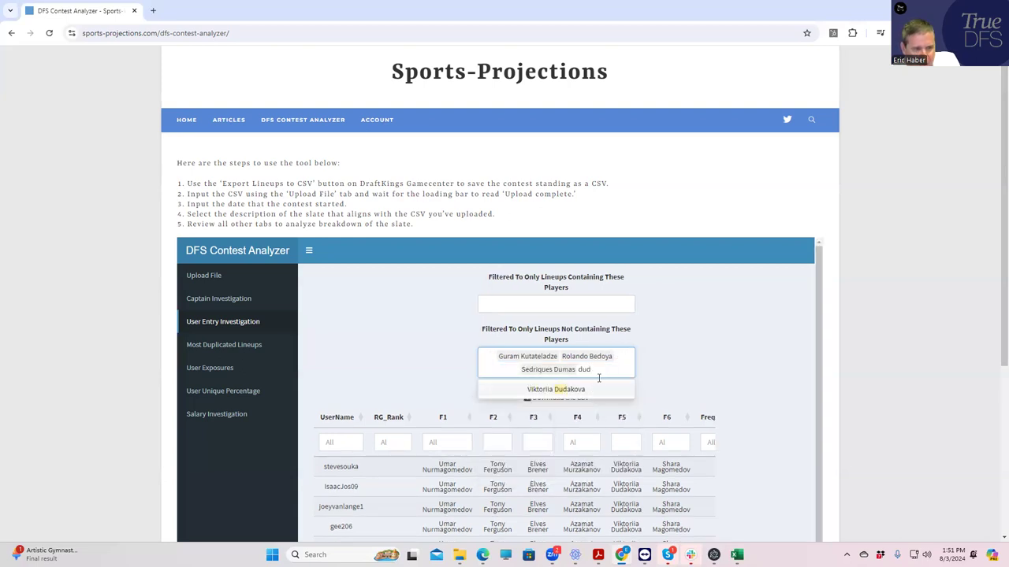
click(571, 390)
click(443, 380)
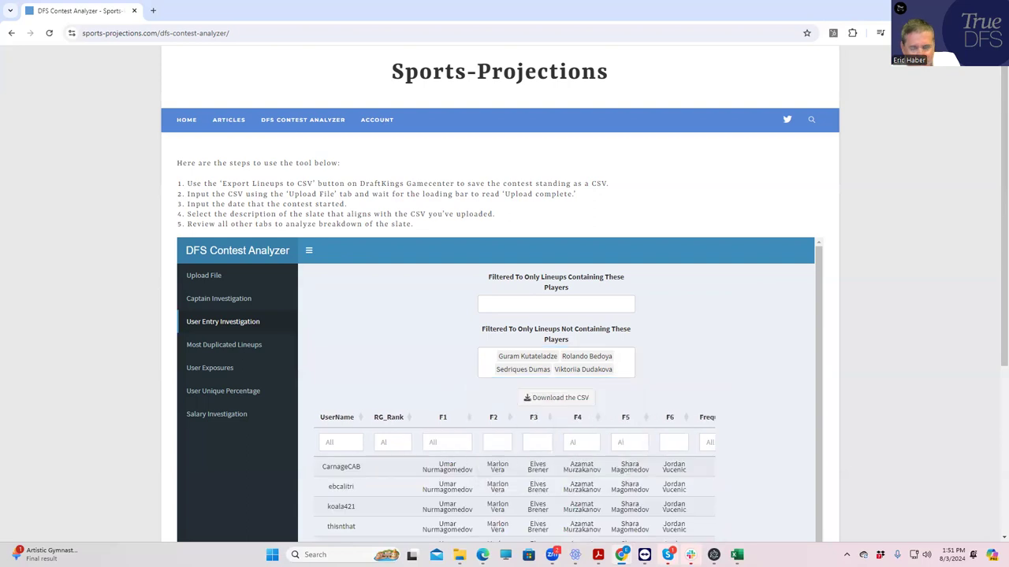
click(623, 373)
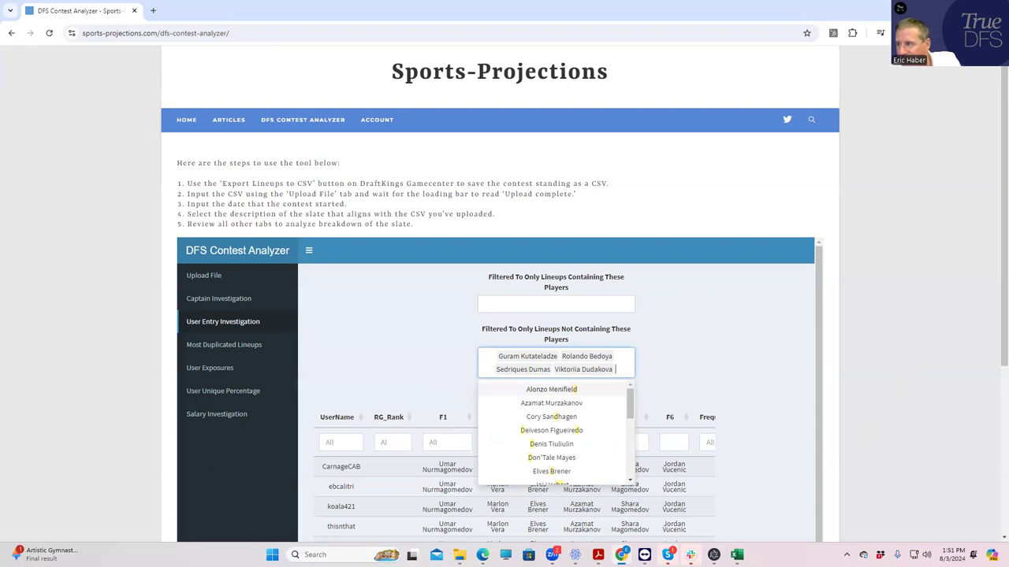
key(Escape)
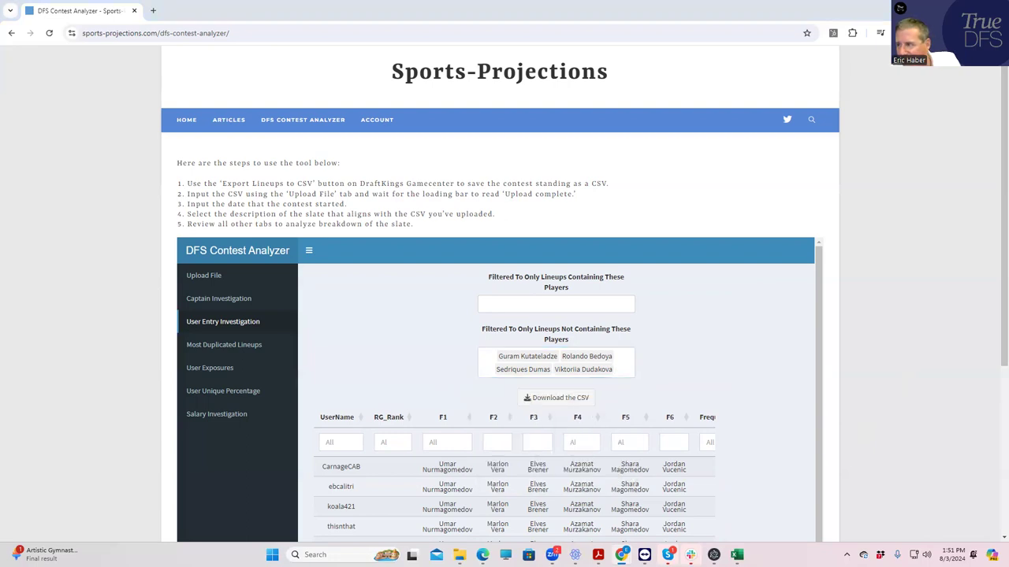
Add Jordan Vucenic to the excluded players in the lineup filter
click(621, 369)
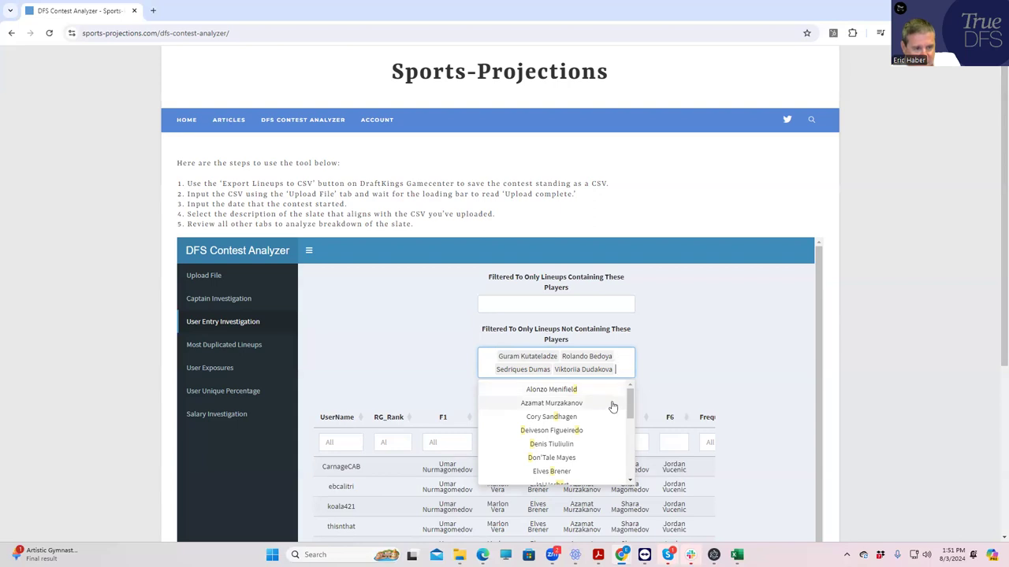
drag(630, 404, 631, 411)
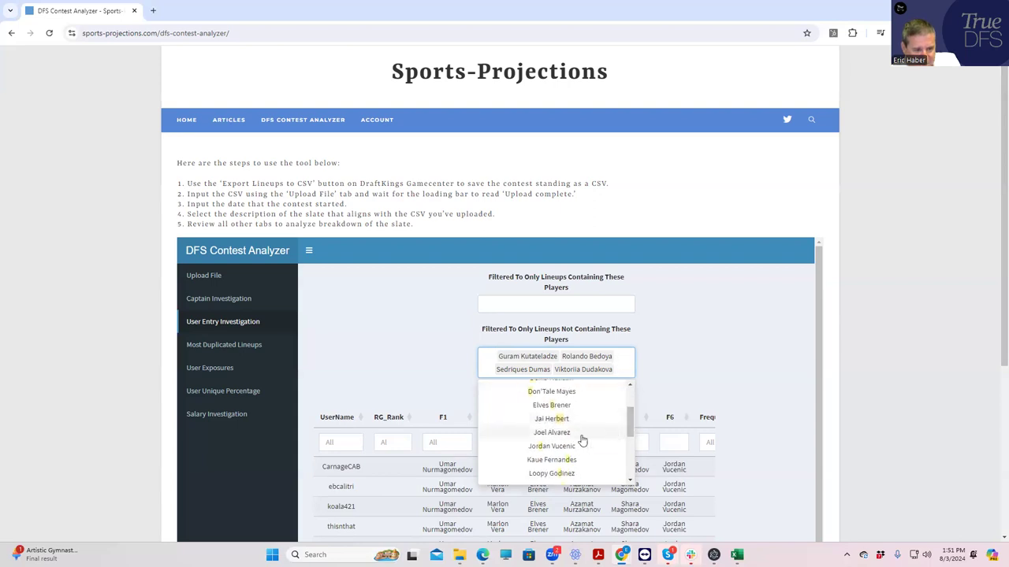
click(570, 457)
click(434, 398)
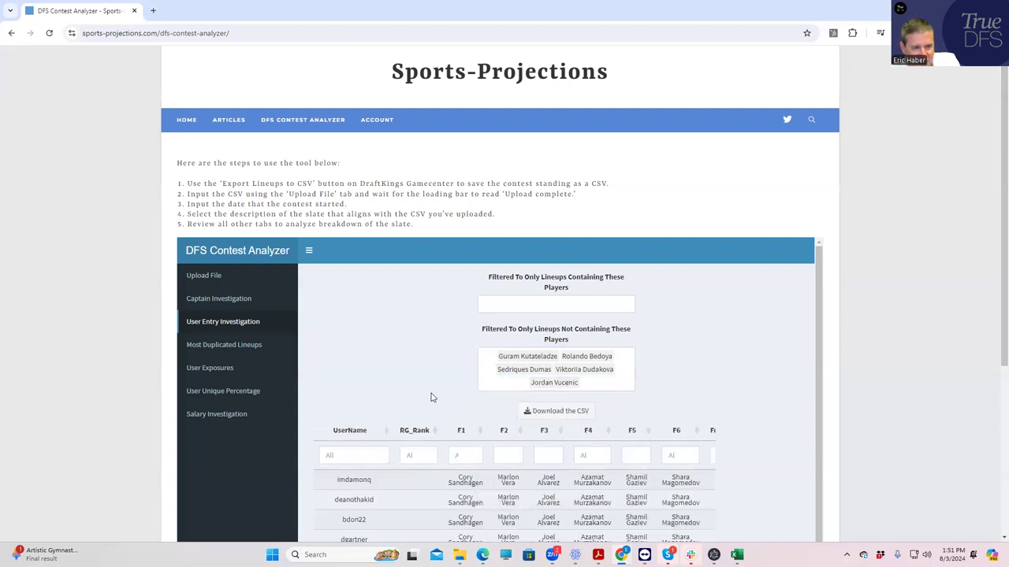
Restrict the entry table to lineups that contain Sam Hughes
click(365, 455)
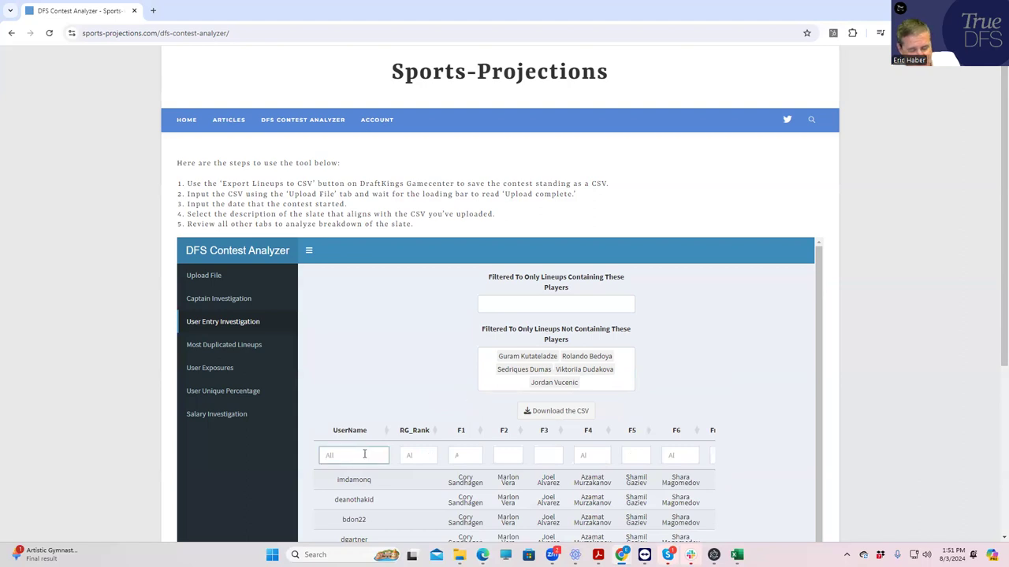
click(551, 306)
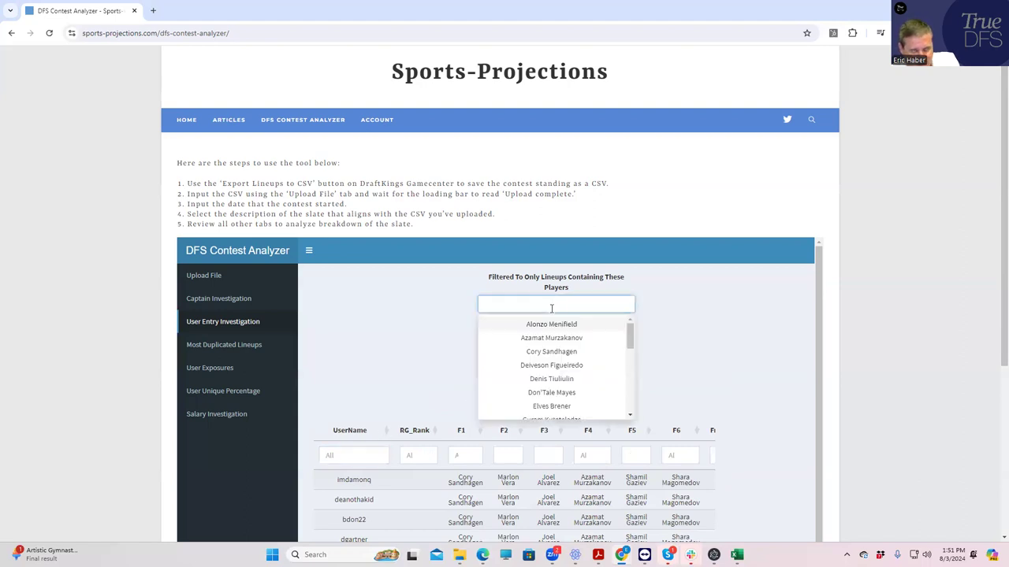
text(hugh)
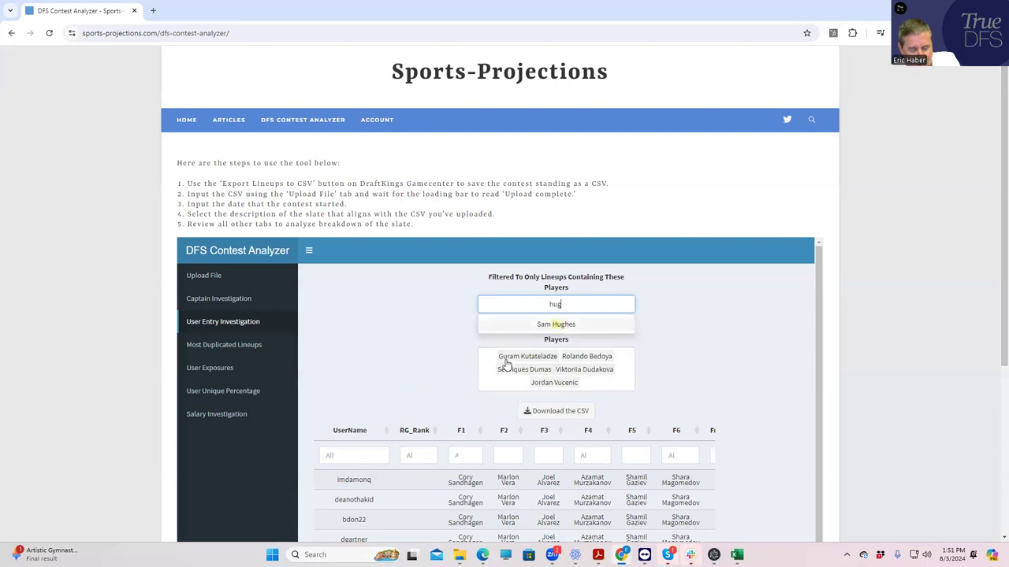
click(558, 331)
click(418, 349)
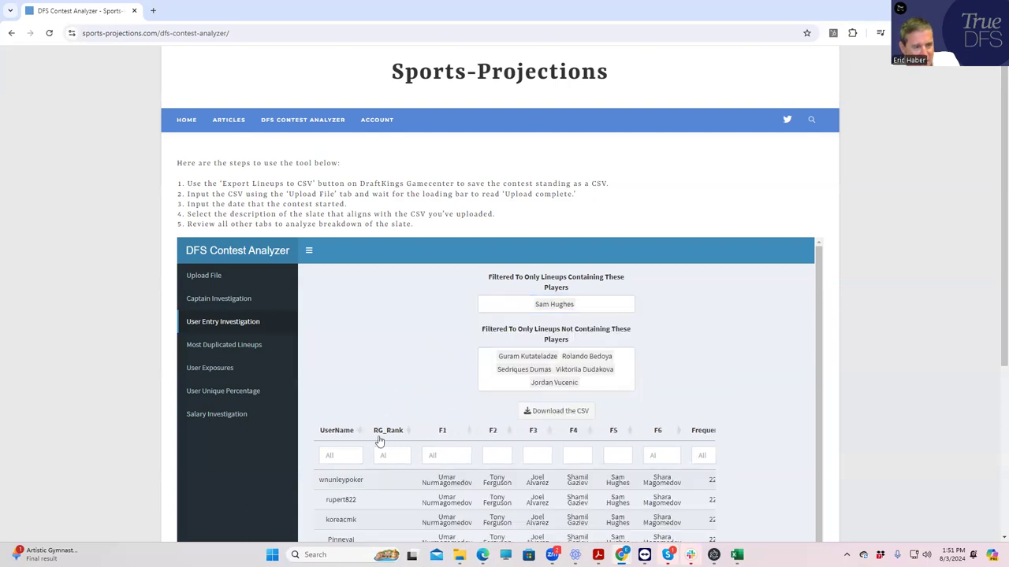
Filter the UserName column by "mb" and review that entrant's remaining lineups with Sam Hughes
click(355, 456)
text(m)
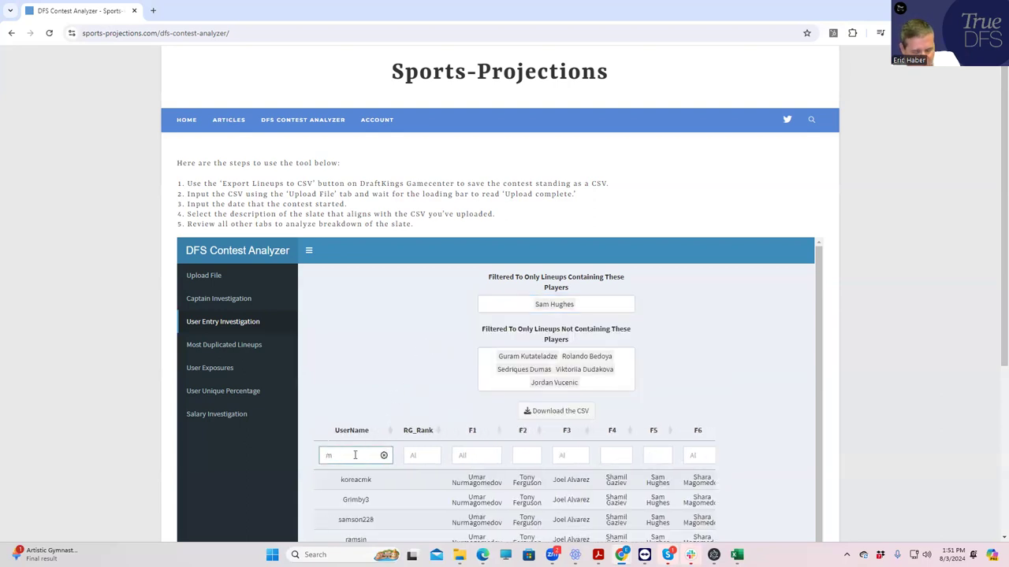
text(b)
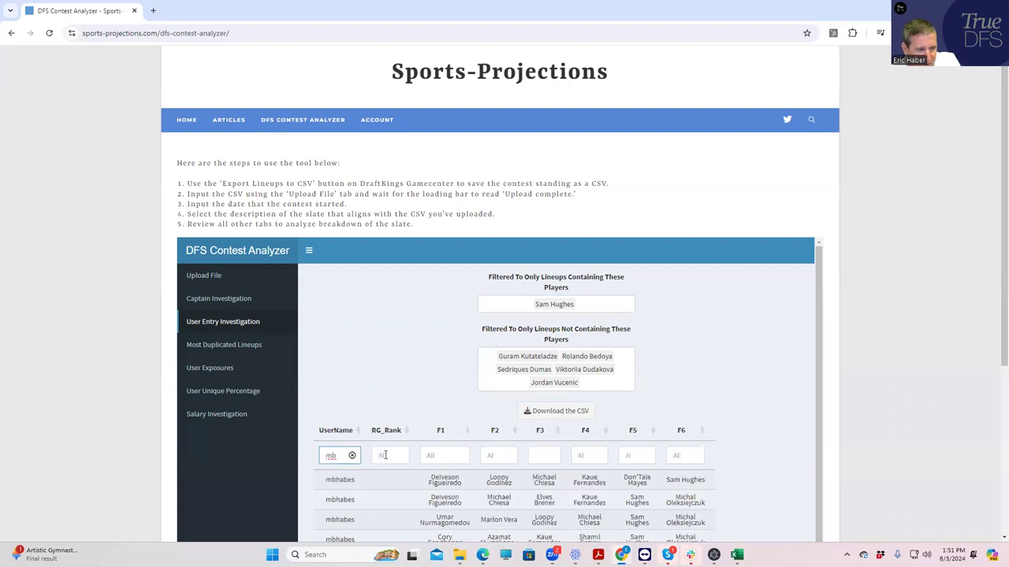
scroll(422, 426, down, 2)
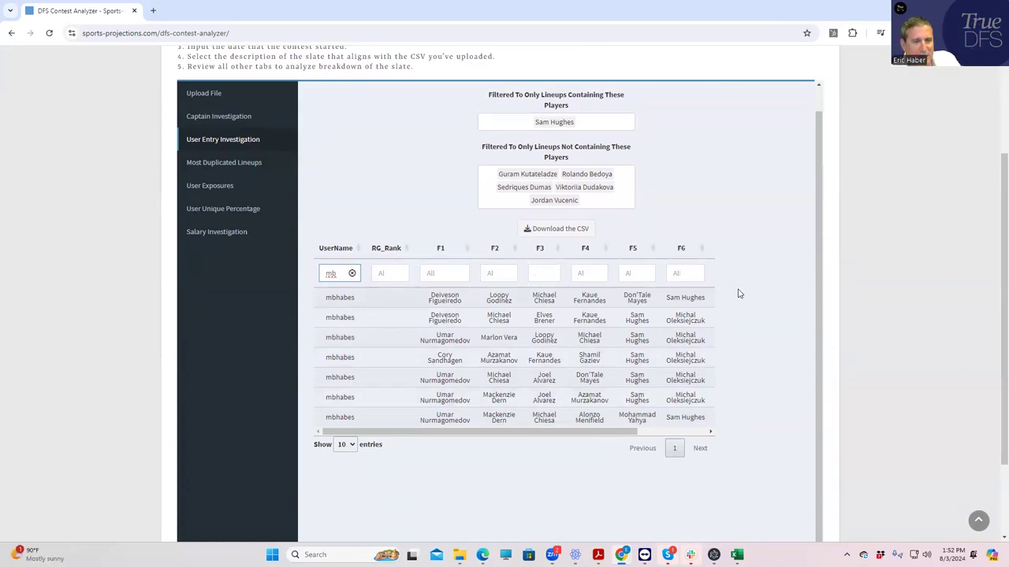
scroll(367, 195, up, 1)
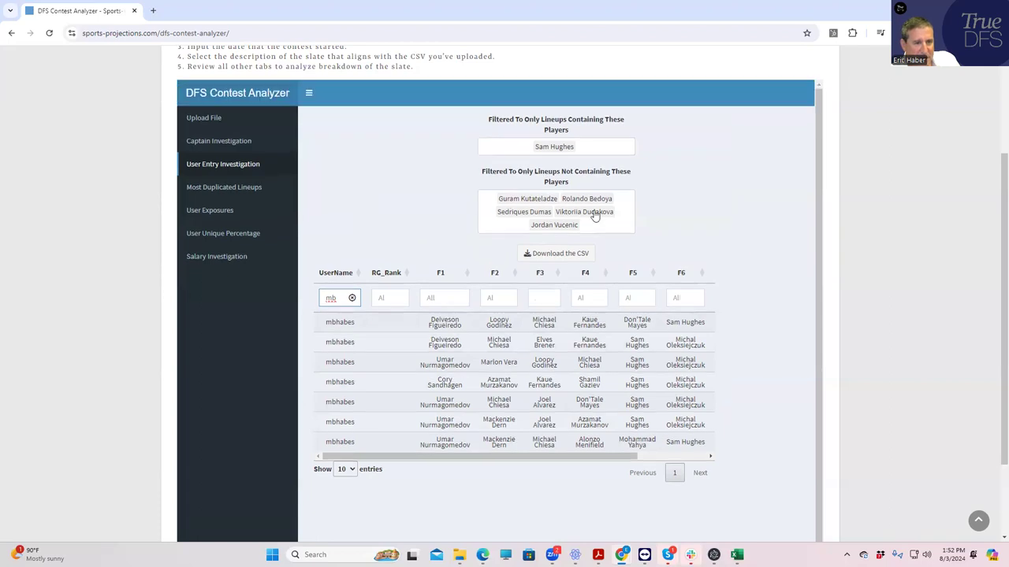
Remove Sam Hughes from the players that lineups must contain
click(585, 148)
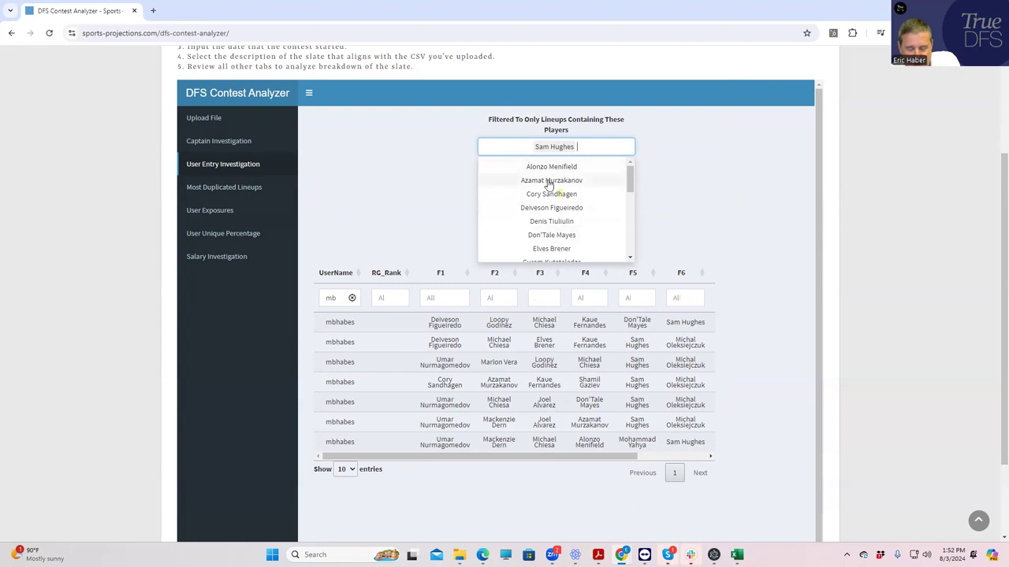
click(564, 150)
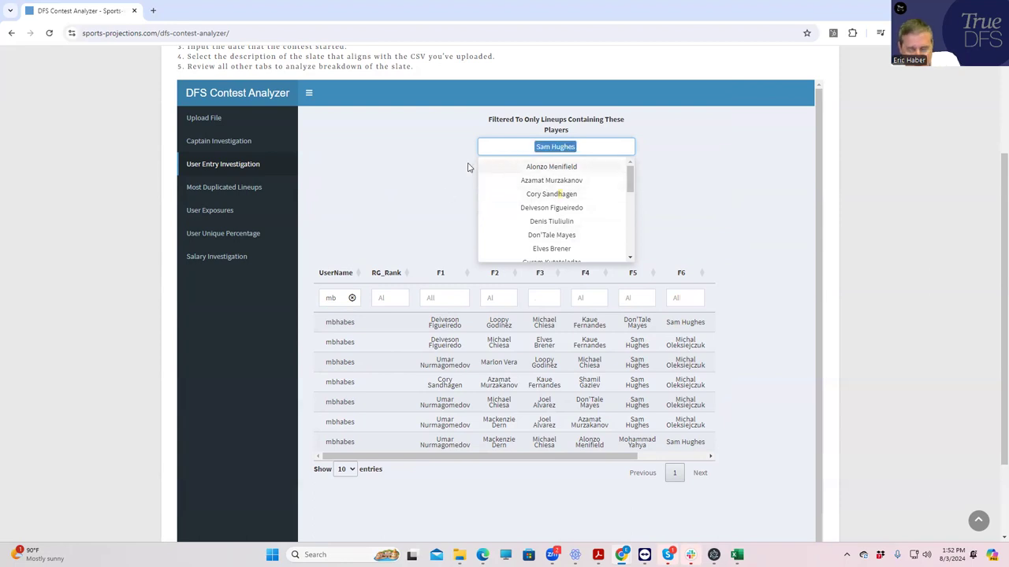
key(BackSpace)
click(319, 211)
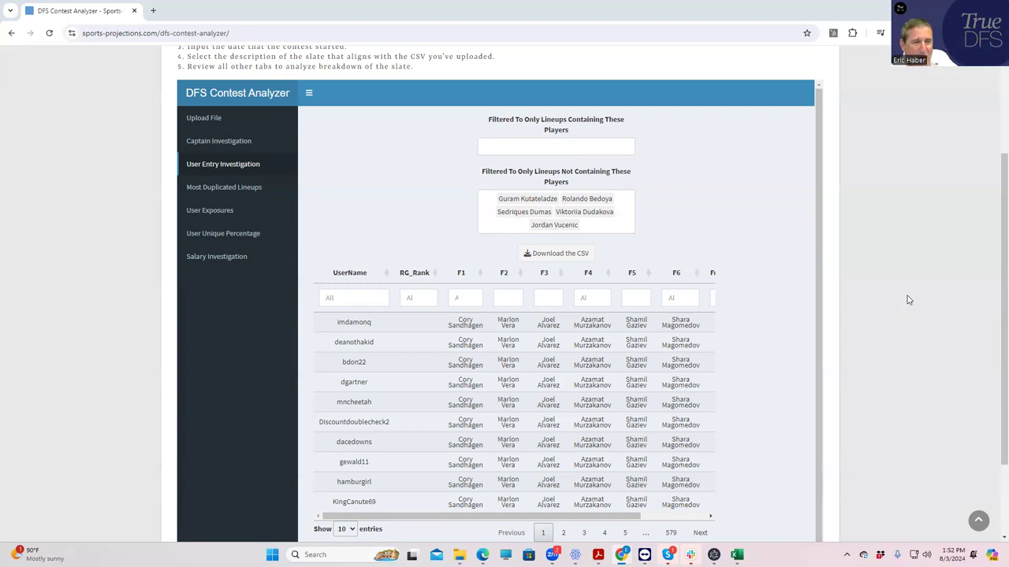
Add Sam Hughes back to the players that lineups must contain
click(566, 144)
text(hugh)
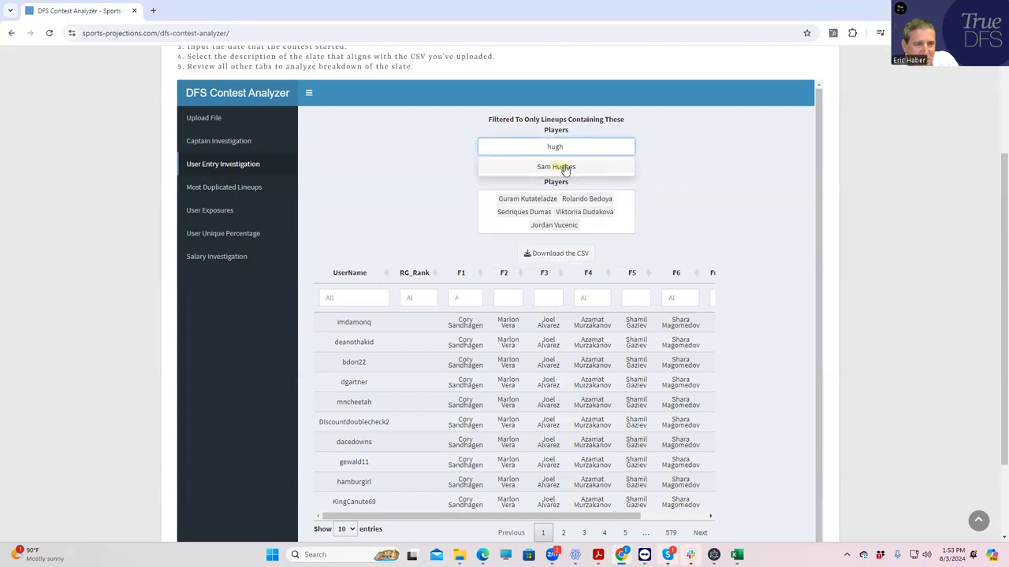
click(562, 166)
click(398, 185)
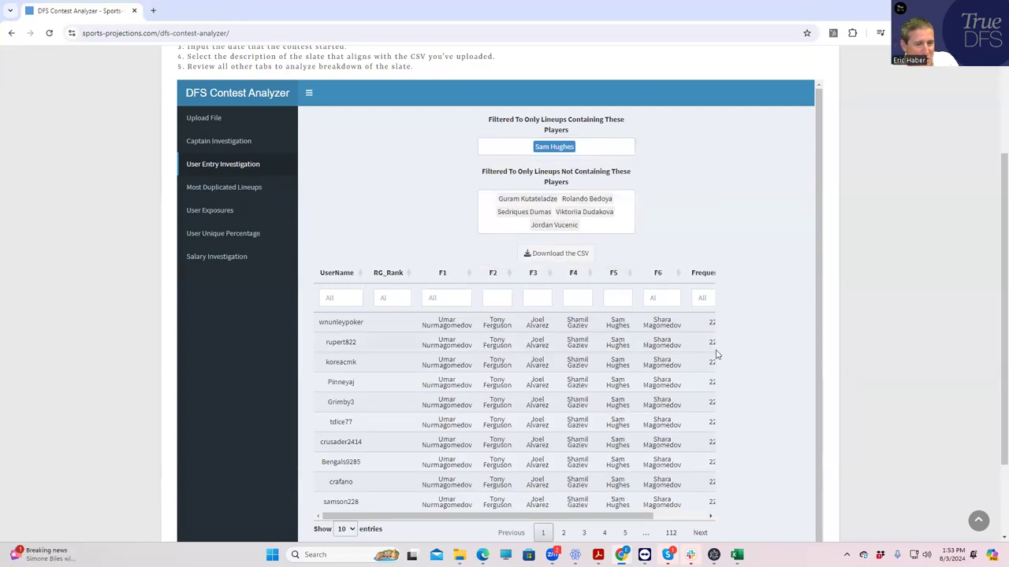
Filter the UserName column by "mb" again and examine all columns of the matching lineups
click(348, 296)
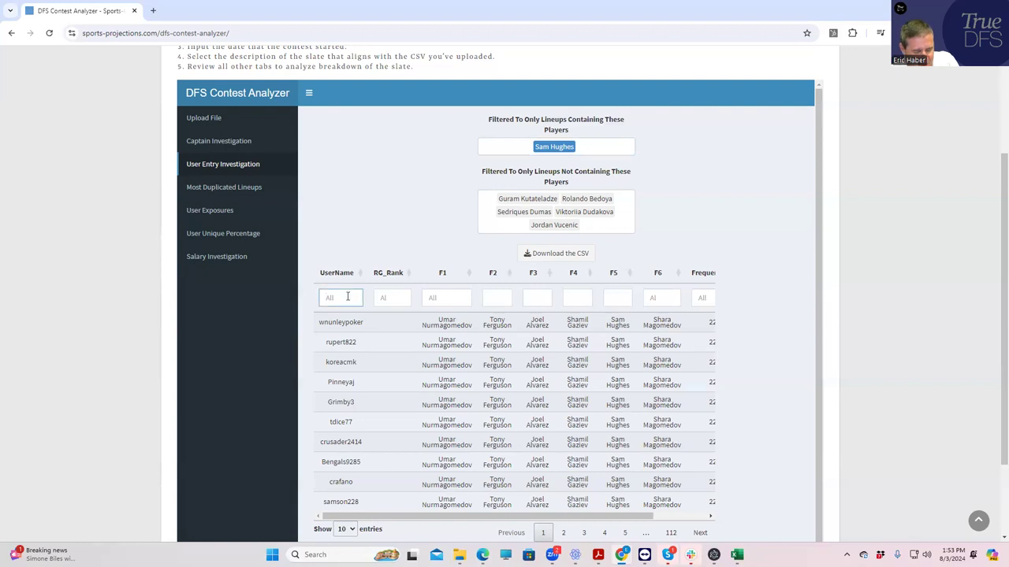
text(mbh)
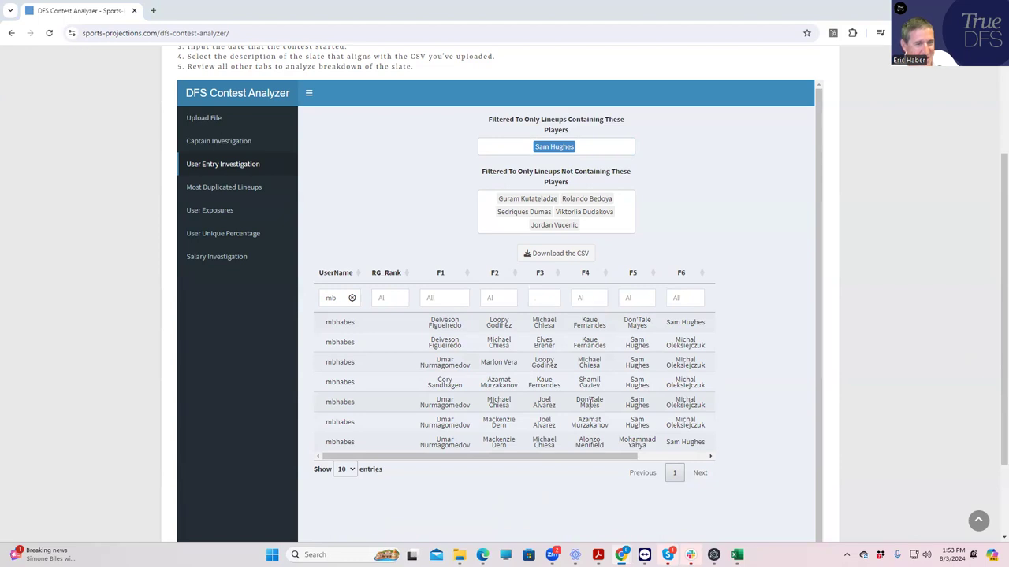
click(707, 457)
drag(638, 457, 501, 461)
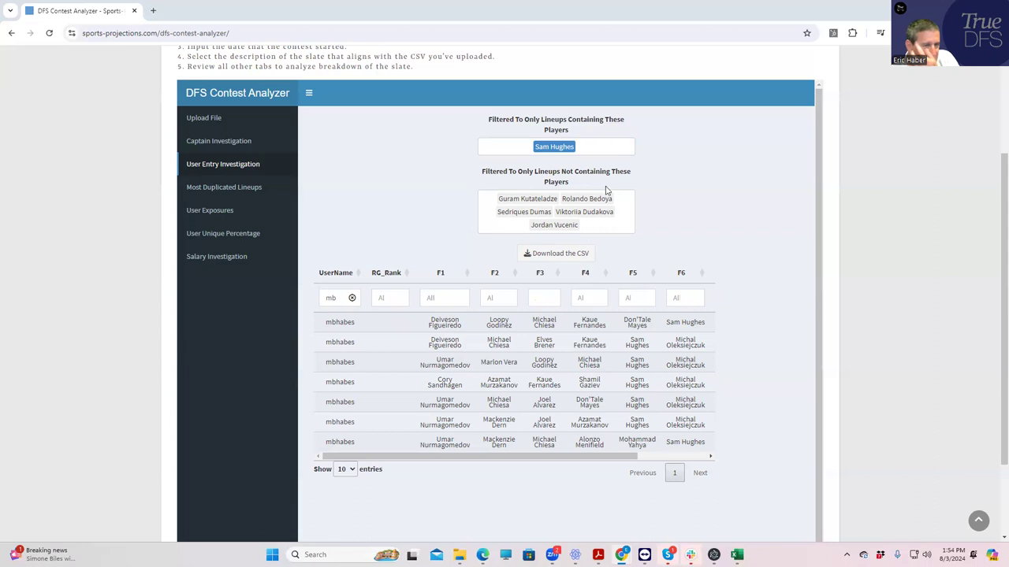
Clear Sam Hughes from the required players filter
click(589, 146)
key(BackSpace)
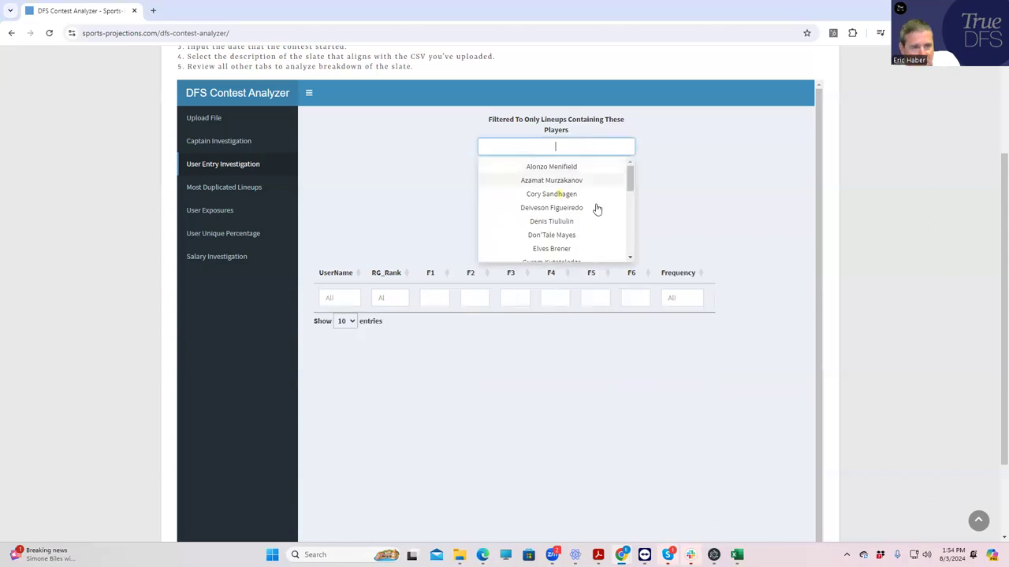
click(420, 177)
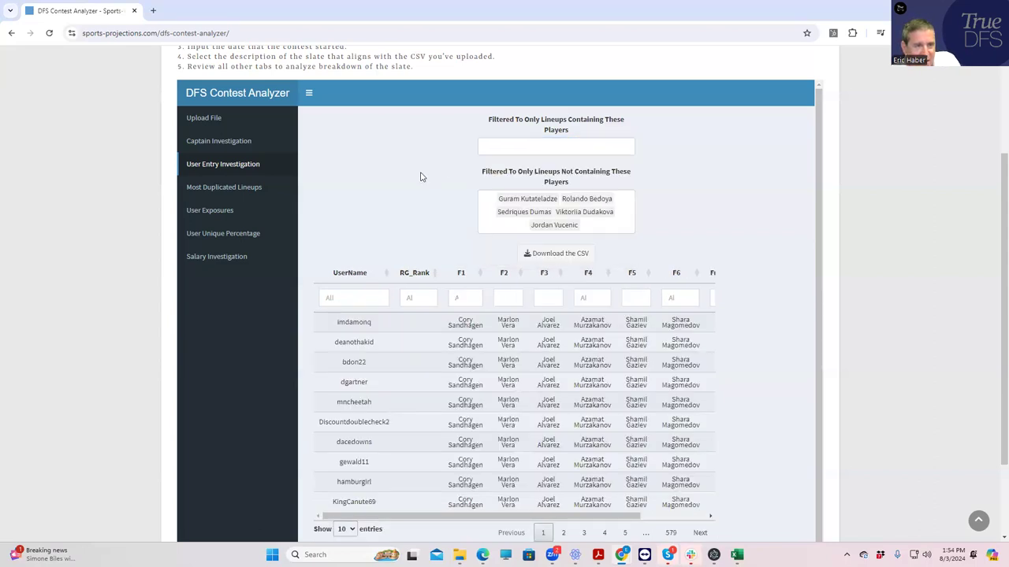
Add Sam Hughes to the players that lineups must not contain
click(605, 223)
text(bug)
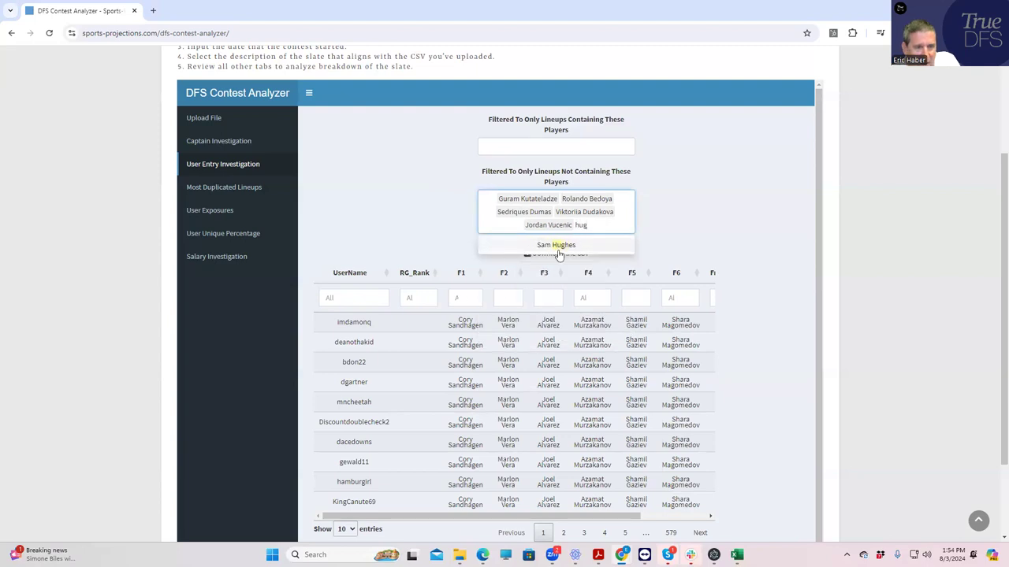
click(558, 249)
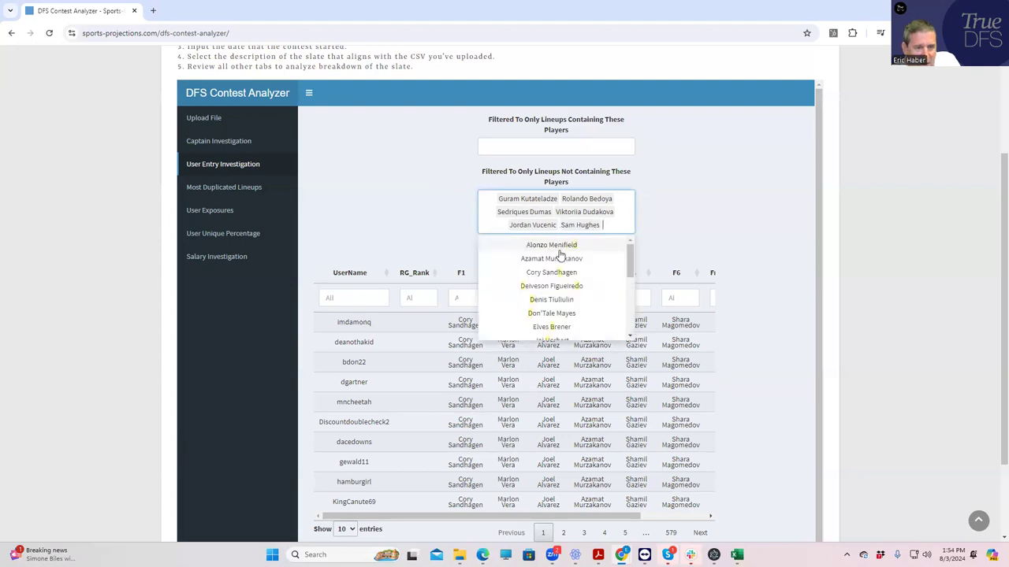
click(396, 226)
Add Jai Herbert and Denis Tiuliulin to the excluded players in the lineup filter
click(605, 224)
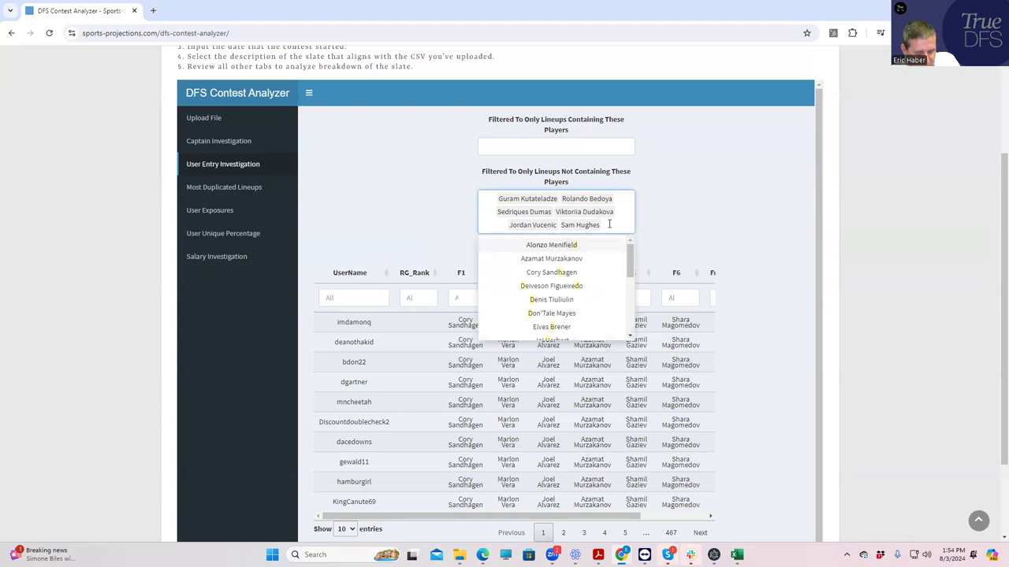
text(jai)
click(568, 246)
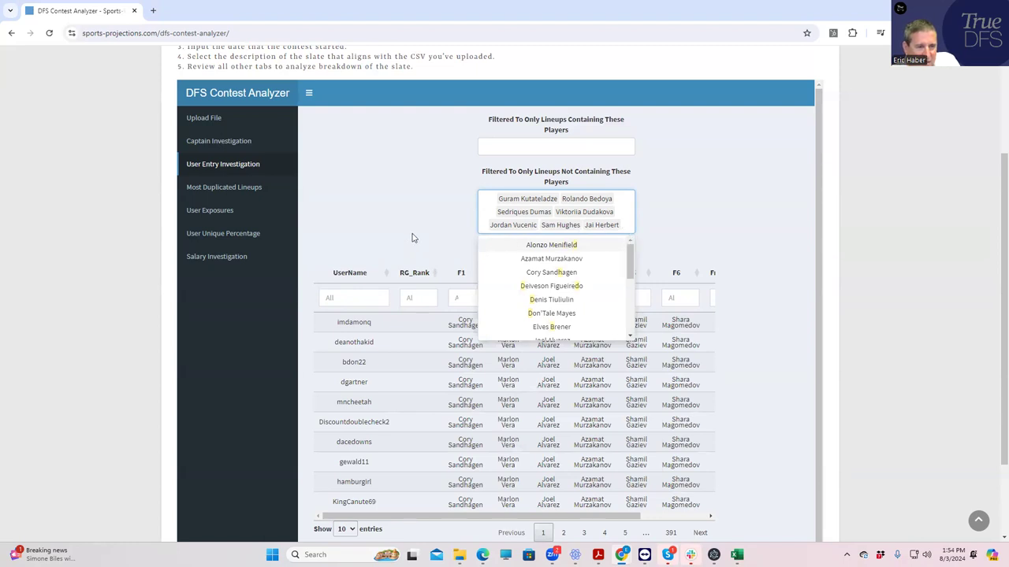
click(557, 300)
click(415, 260)
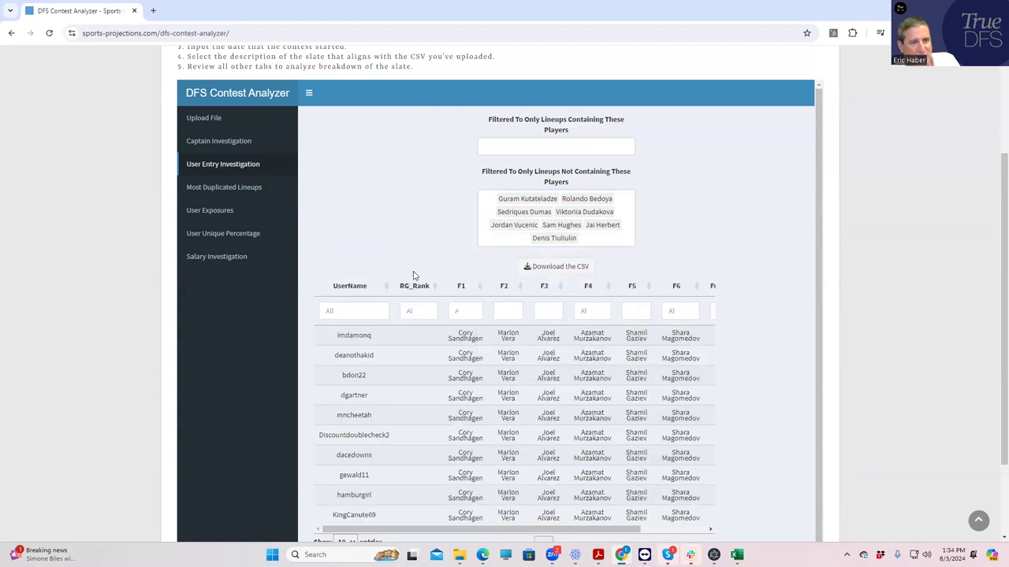
Filter the UserName column of the entry table by "mbh"
click(350, 311)
text(mbh)
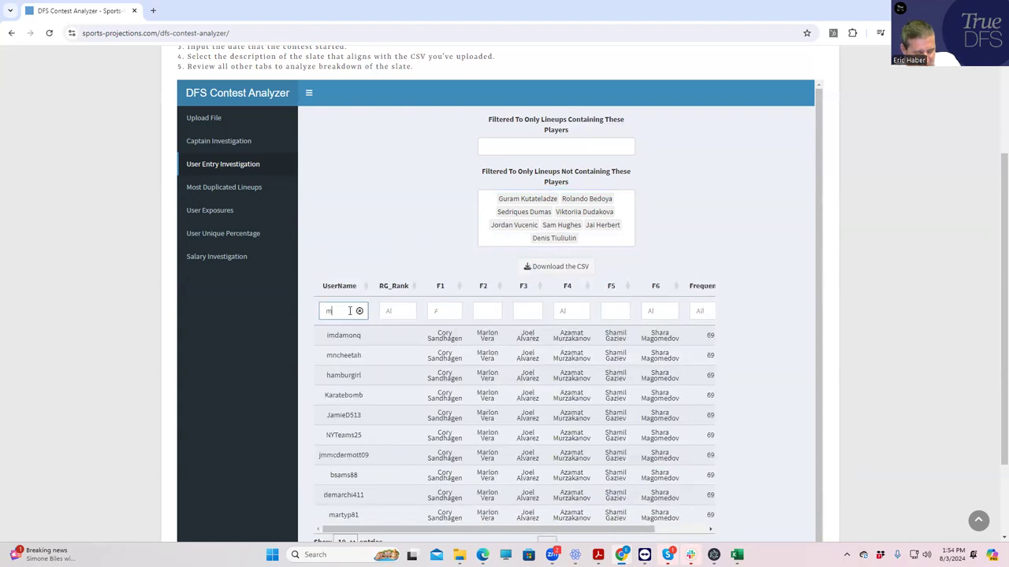